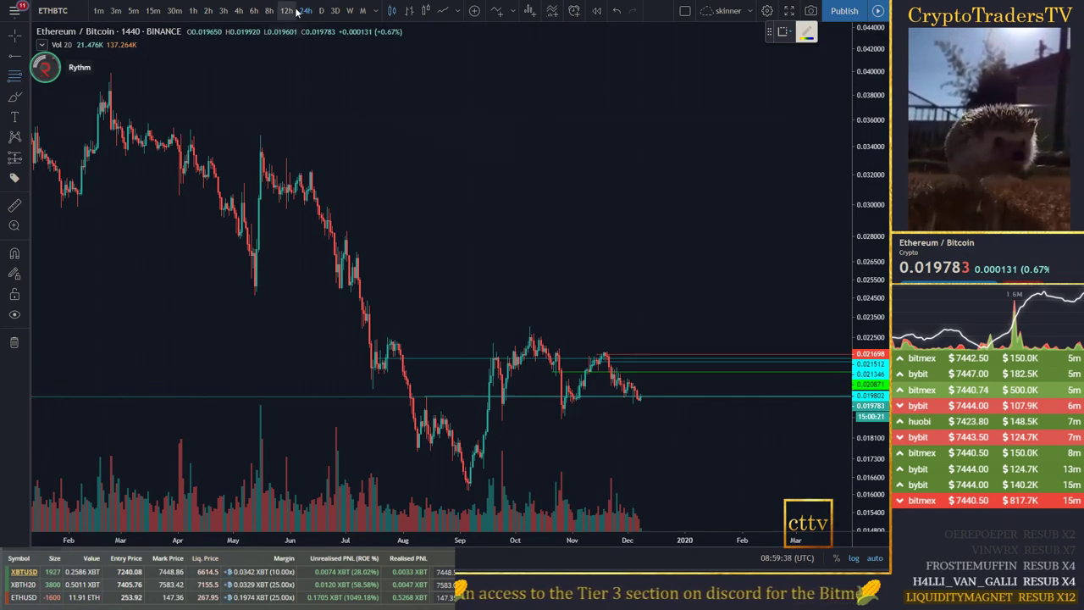
# Step: Measure the fall from the 20 Nov high to the latest candle: −0.001894 (−8.73%) over 29 bars
pyautogui.scroll(3, 658, 431)
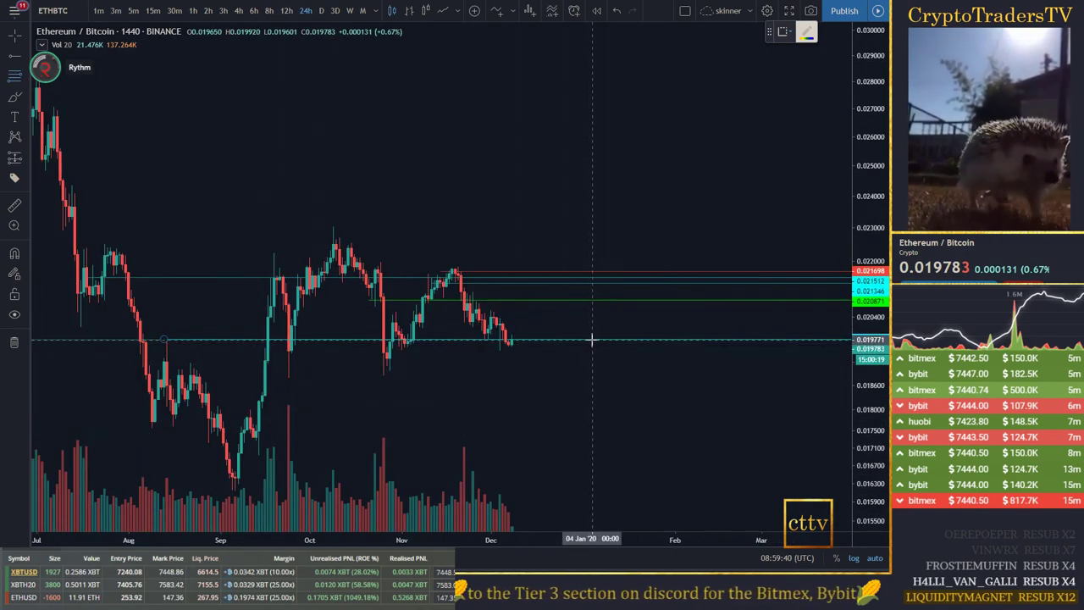
pyautogui.scroll(3, 593, 356)
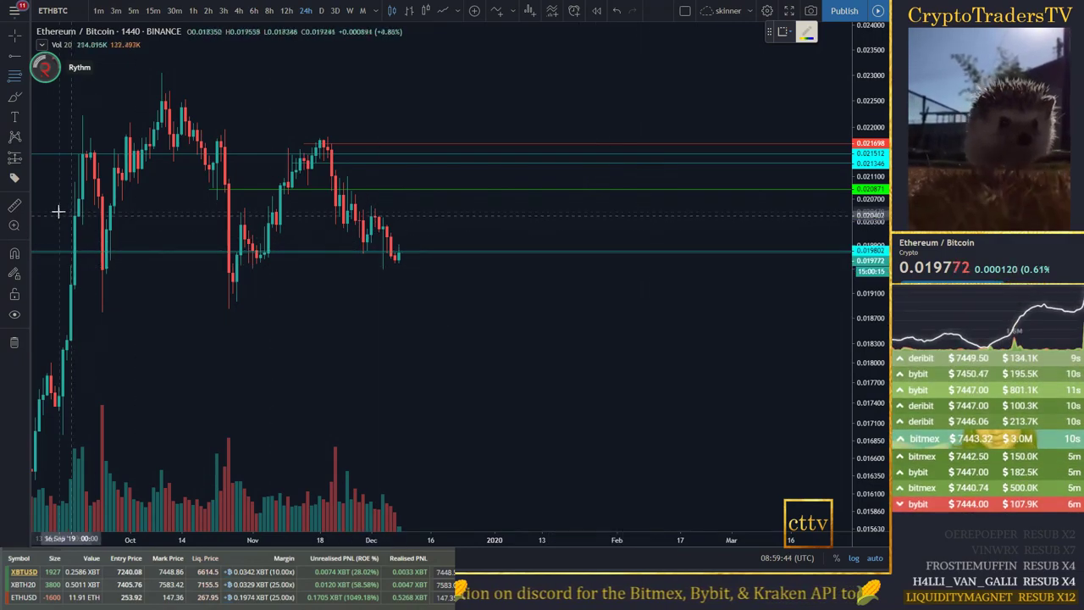
pyautogui.moveTo(329, 142); pyautogui.dragTo(442, 251)
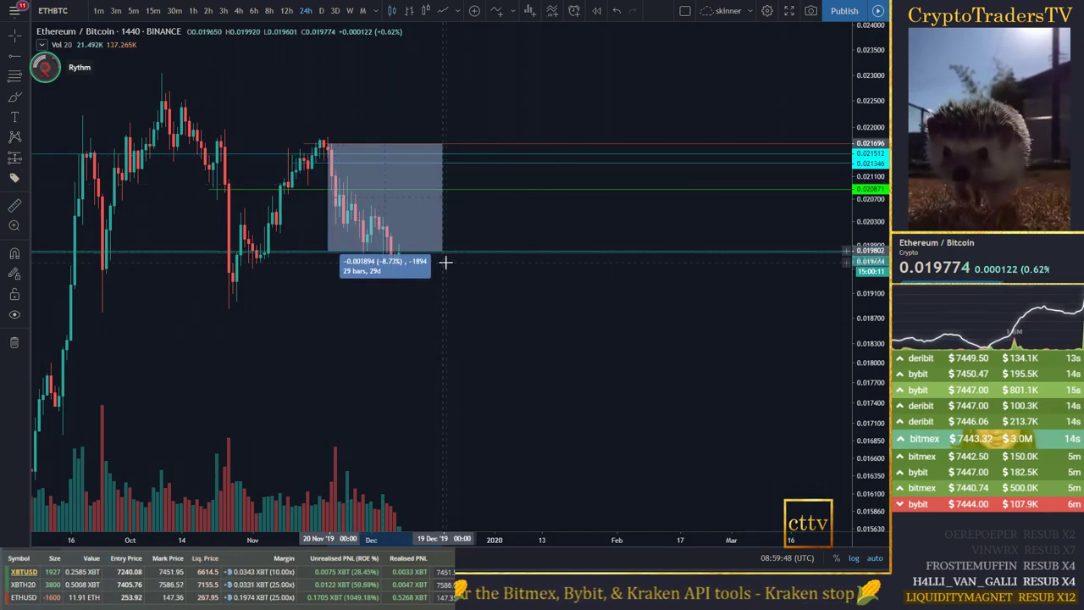
pyautogui.scroll(-3, 537, 371)
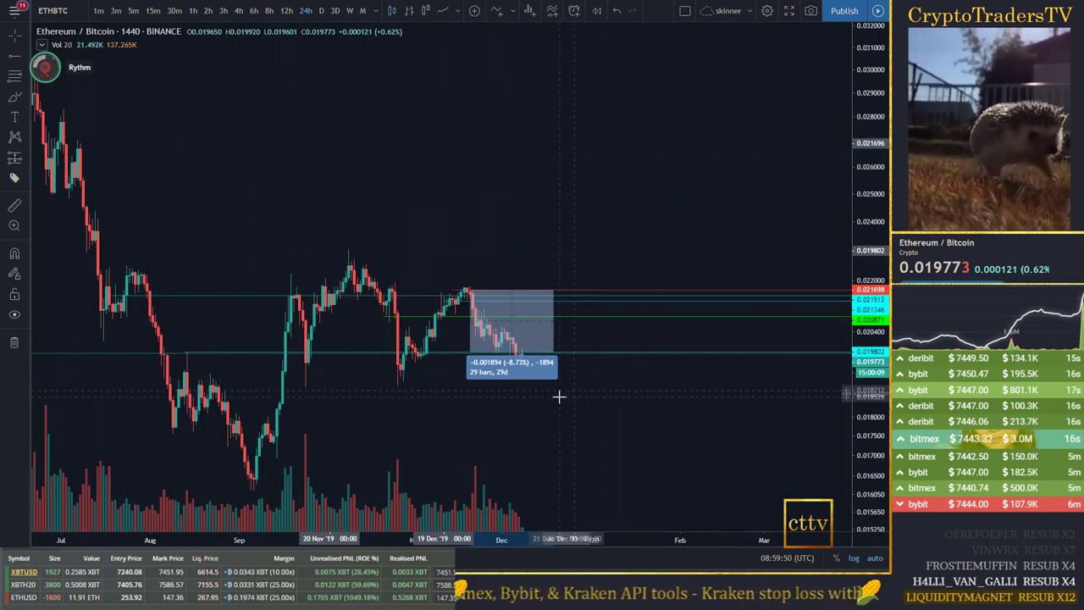
pyautogui.scroll(3, 537, 403)
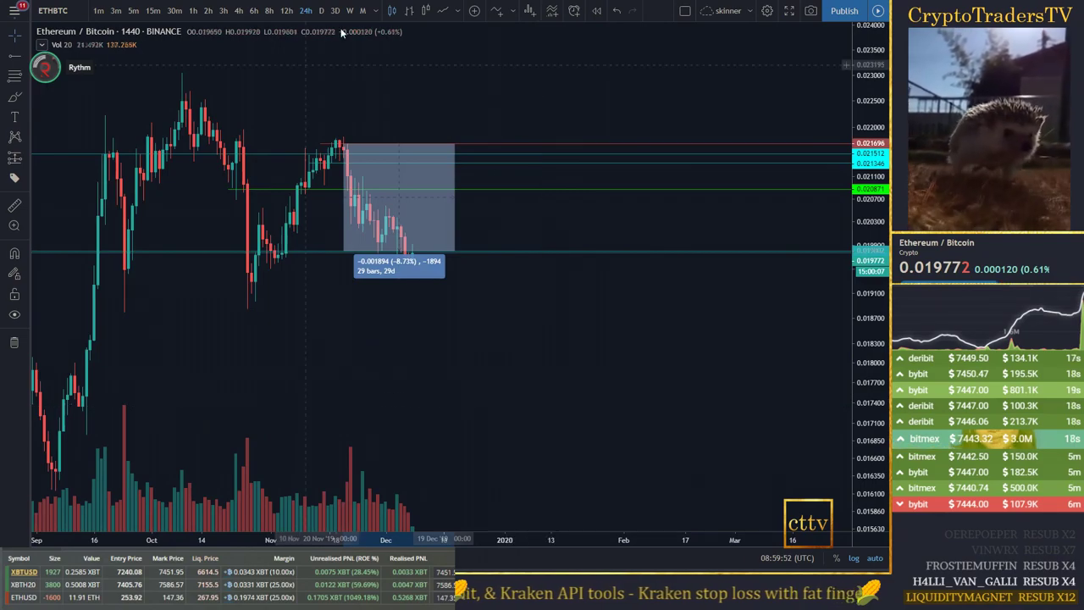
# Step: Check the 4-hour and weekly views, then return the ETH/BTC chart to daily candles
pyautogui.click(238, 10)
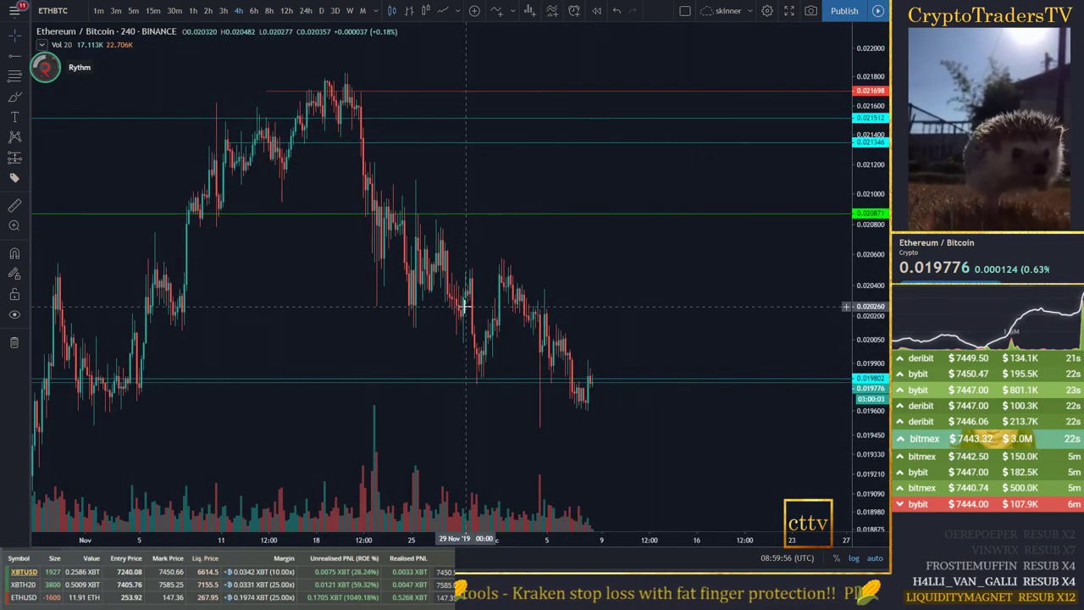
pyautogui.scroll(-1, 678, 389)
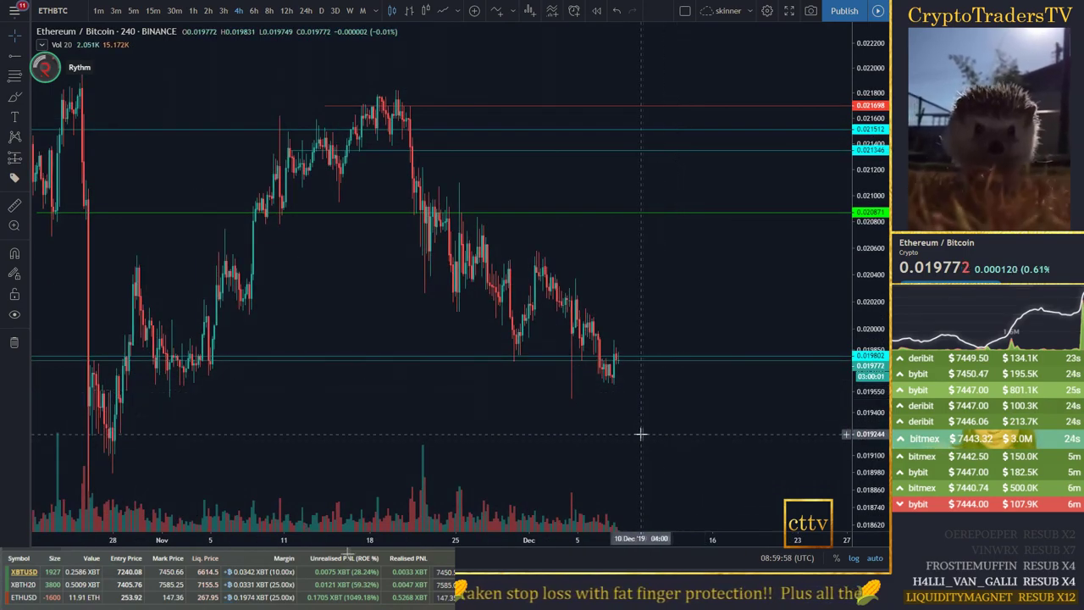
pyautogui.scroll(-3, 708, 447)
pyautogui.scroll(-3, 466, 351)
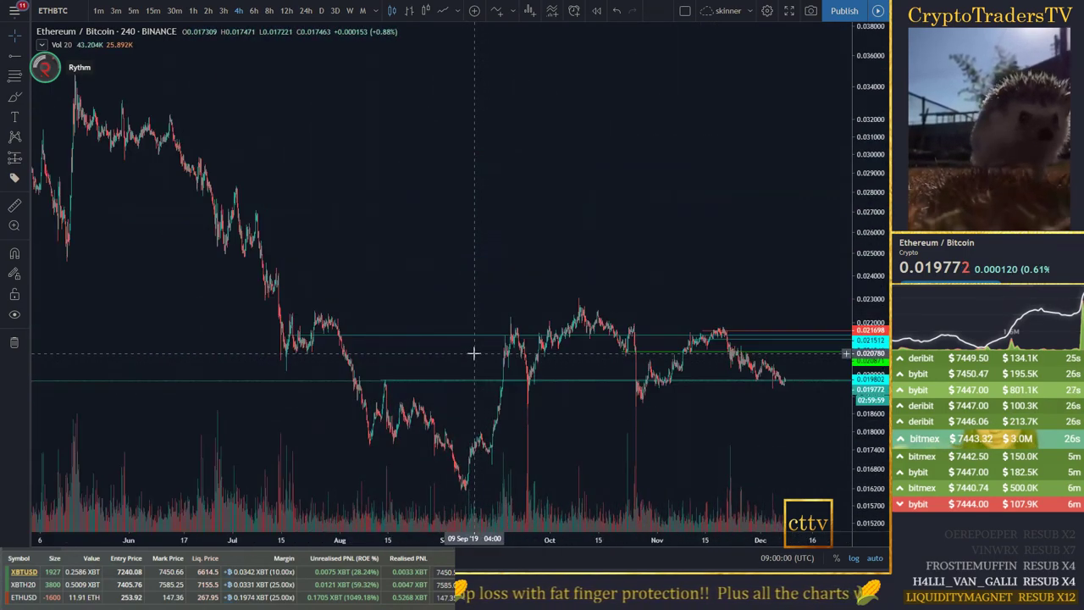
pyautogui.click(349, 10)
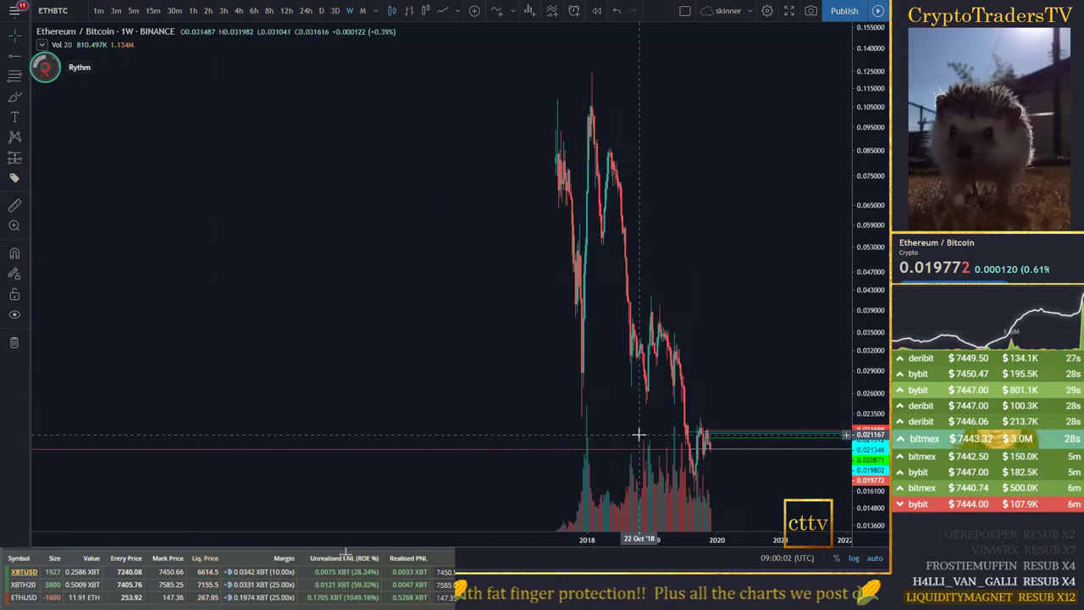
pyautogui.click(321, 10)
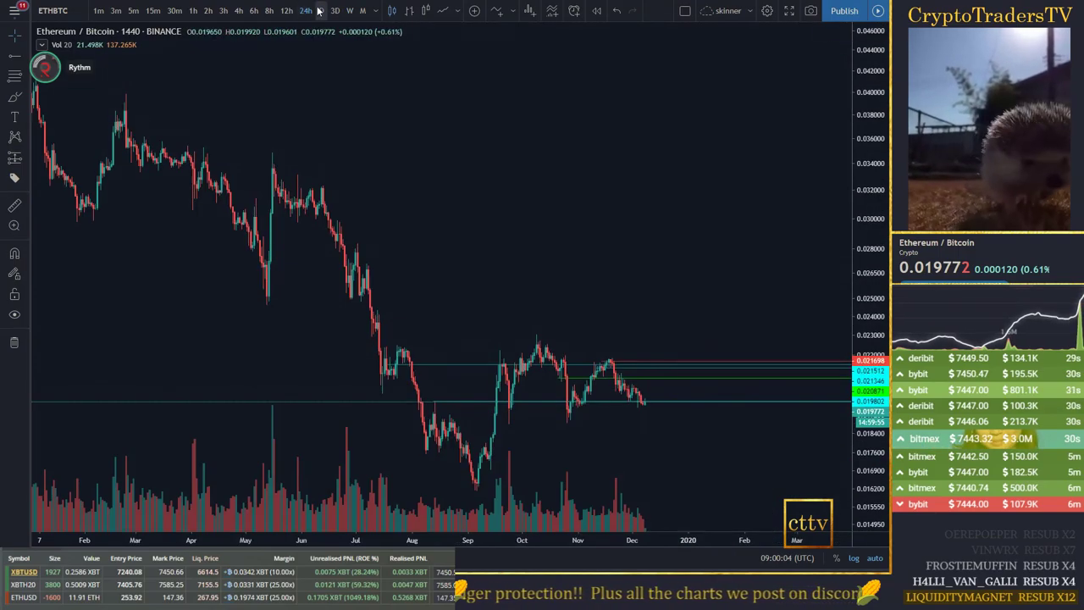
# Step: Add a cyan horizontal ray at 0.018254 just below the August lows
pyautogui.click(4, 75)
pyautogui.click(146, 399)
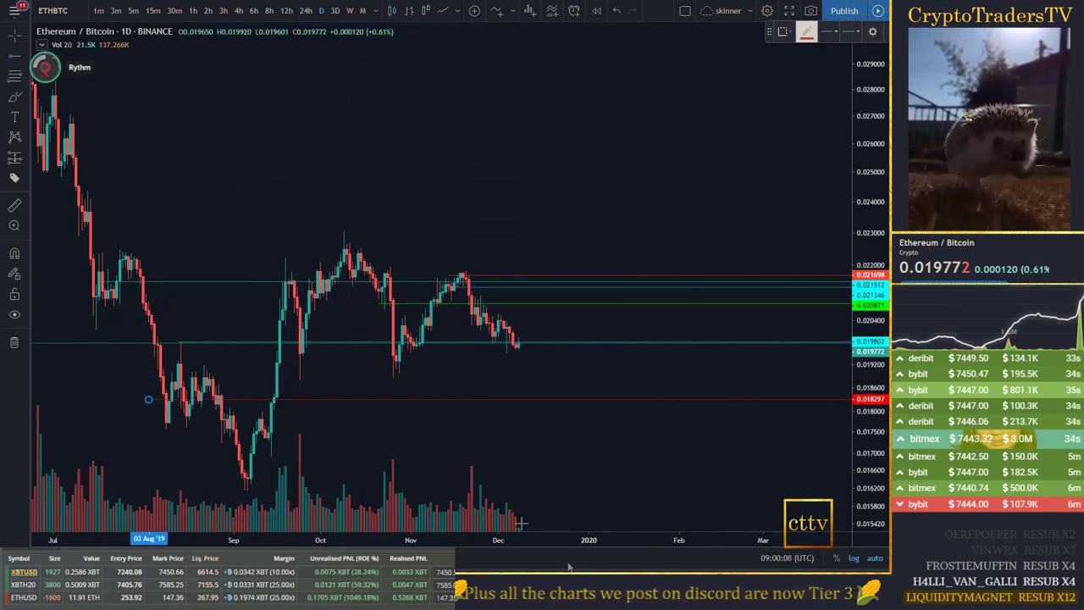
pyautogui.moveTo(497, 400); pyautogui.dragTo(496, 402)
pyautogui.click(806, 33)
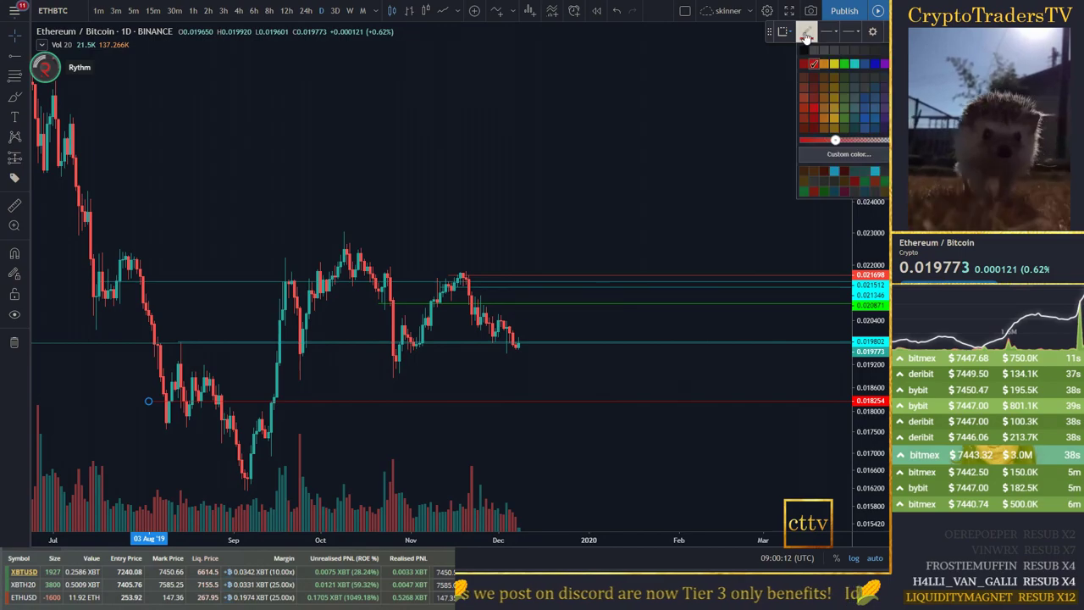
pyautogui.click(849, 78)
pyautogui.click(632, 404)
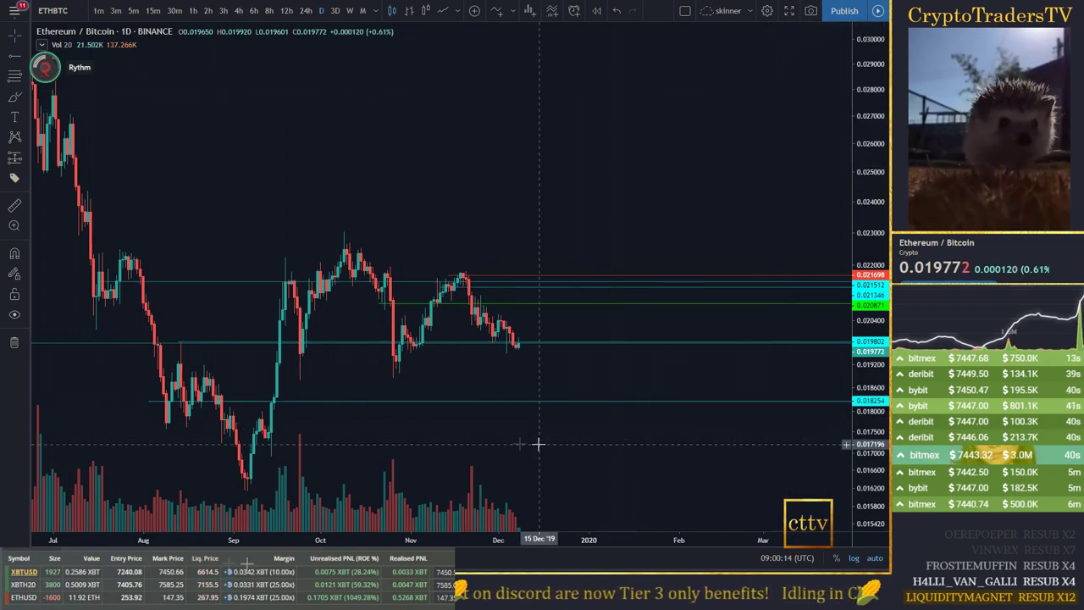
pyautogui.scroll(2, 600, 382)
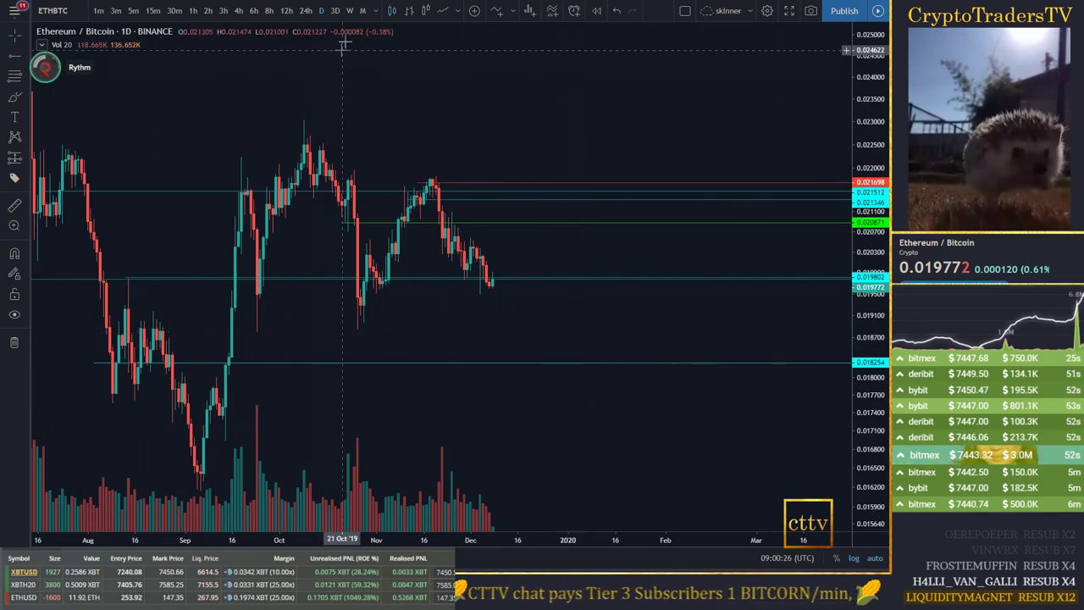
# Step: On weekly candles, draw horizontal rays at 0.024983, 0.038633 and near the 2017 highs
pyautogui.click(350, 10)
pyautogui.scroll(-3, 648, 348)
pyautogui.scroll(2, 526, 438)
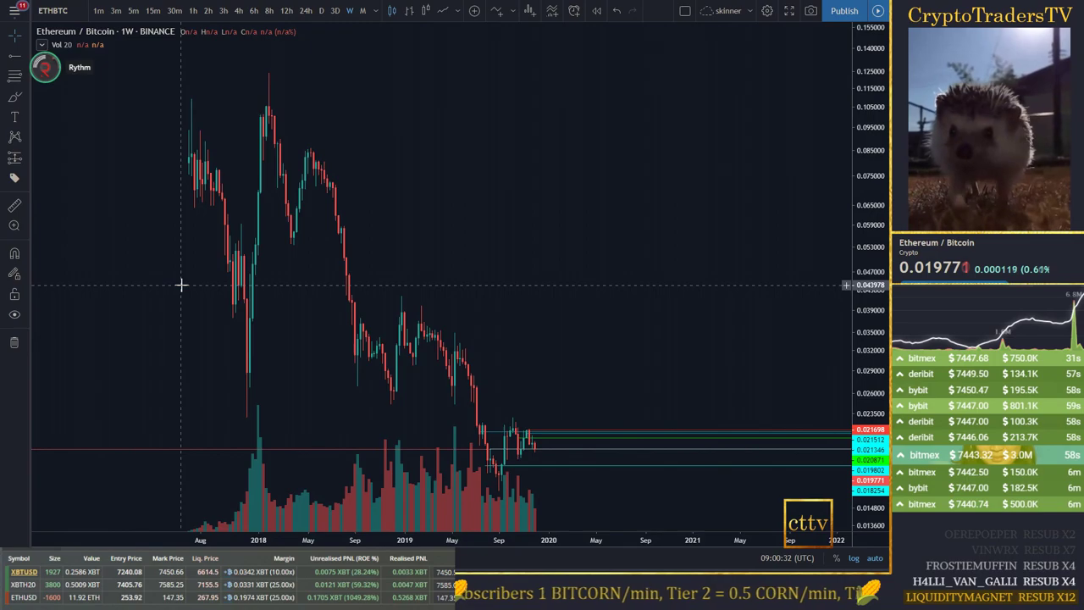
pyautogui.click(13, 56)
pyautogui.click(191, 401)
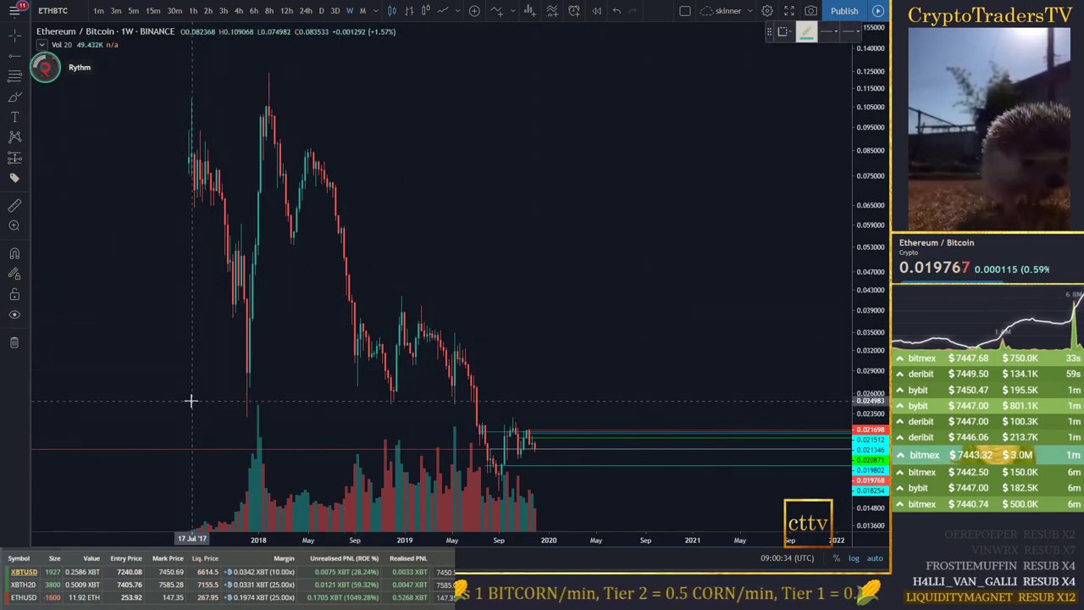
pyautogui.click(13, 56)
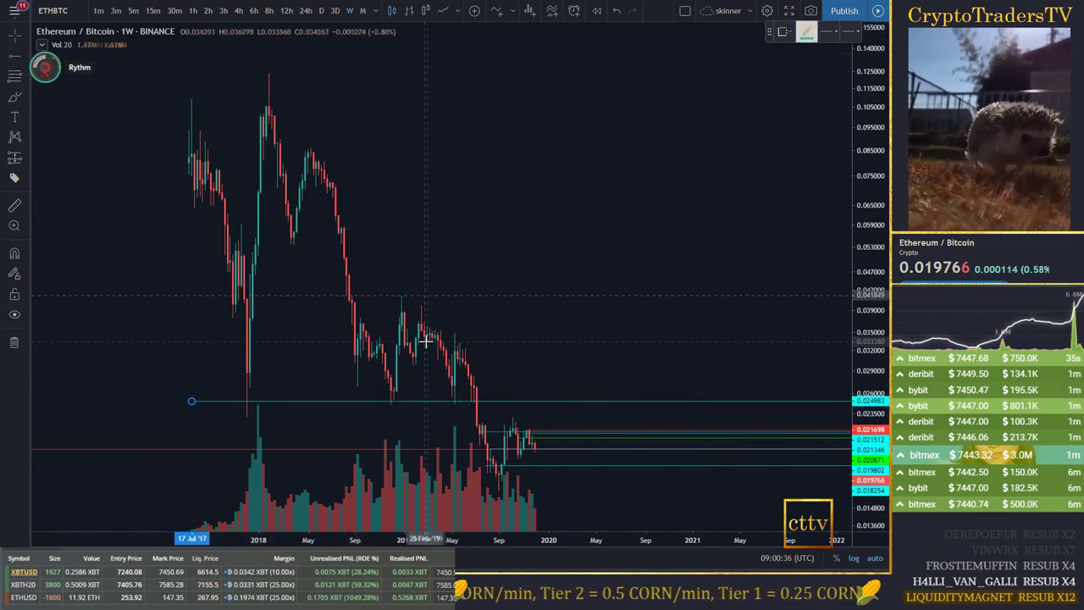
pyautogui.click(216, 312)
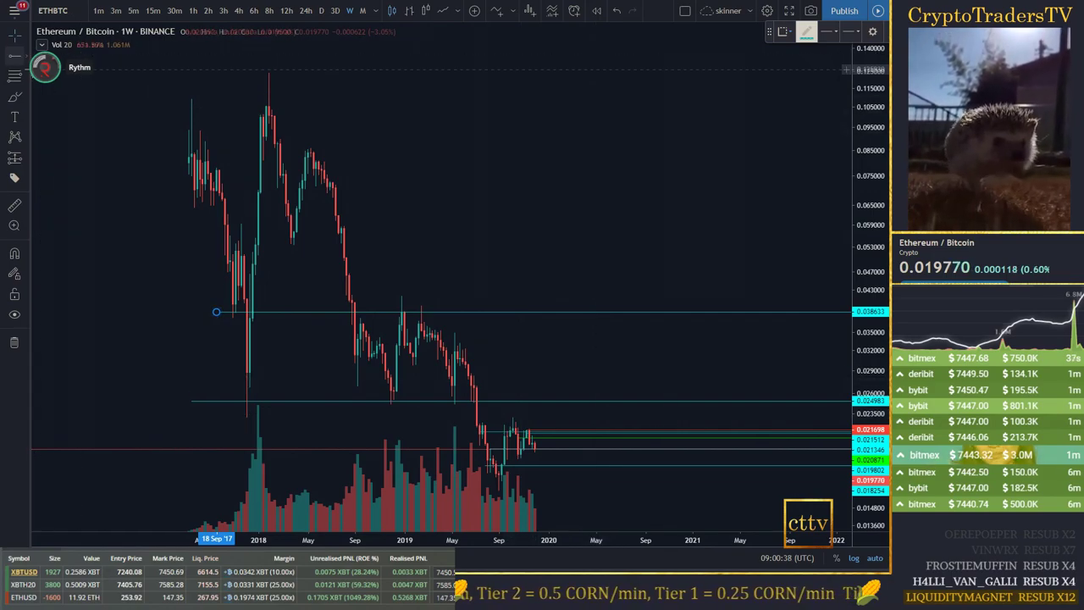
pyautogui.click(185, 206)
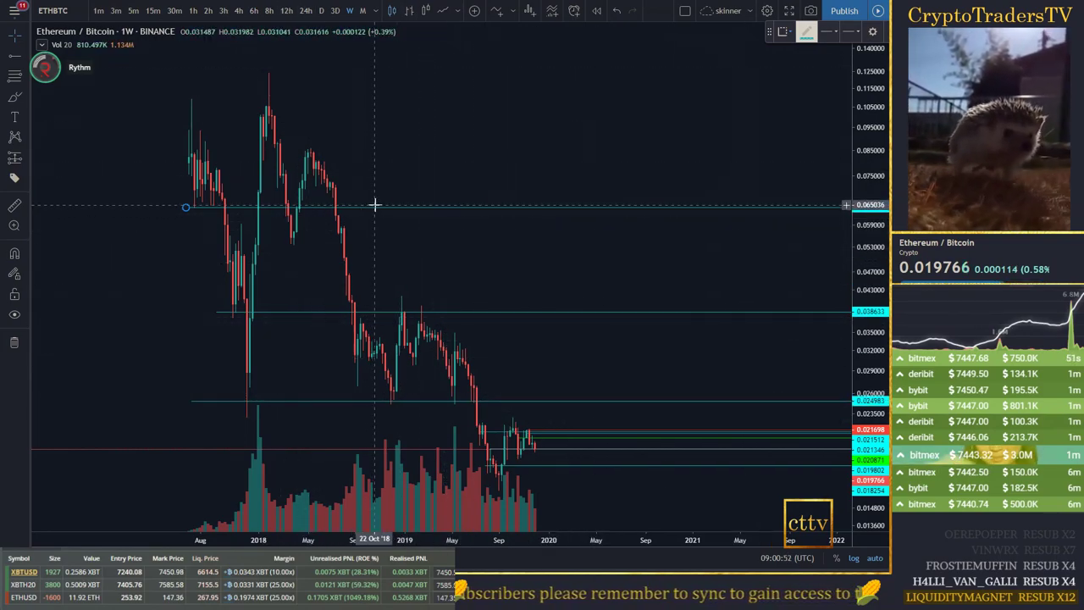
# Step: Delete the trial rays at 0.065036 and 0.038633
pyautogui.press('Delete')
pyautogui.click(295, 312)
pyautogui.press('Delete')
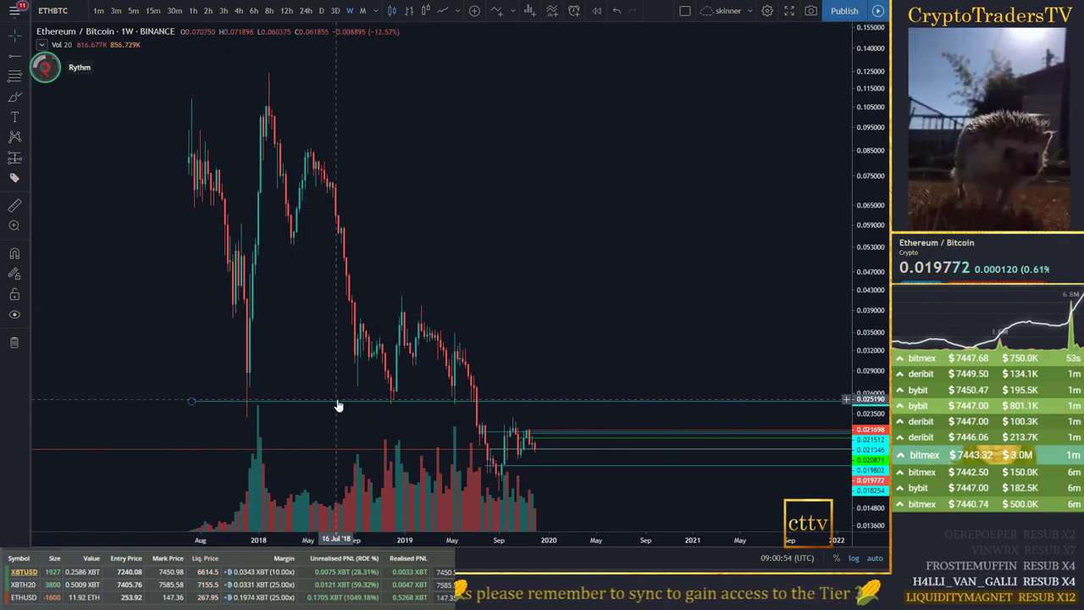
pyautogui.click(305, 12)
pyautogui.moveTo(503, 372); pyautogui.dragTo(714, 443)
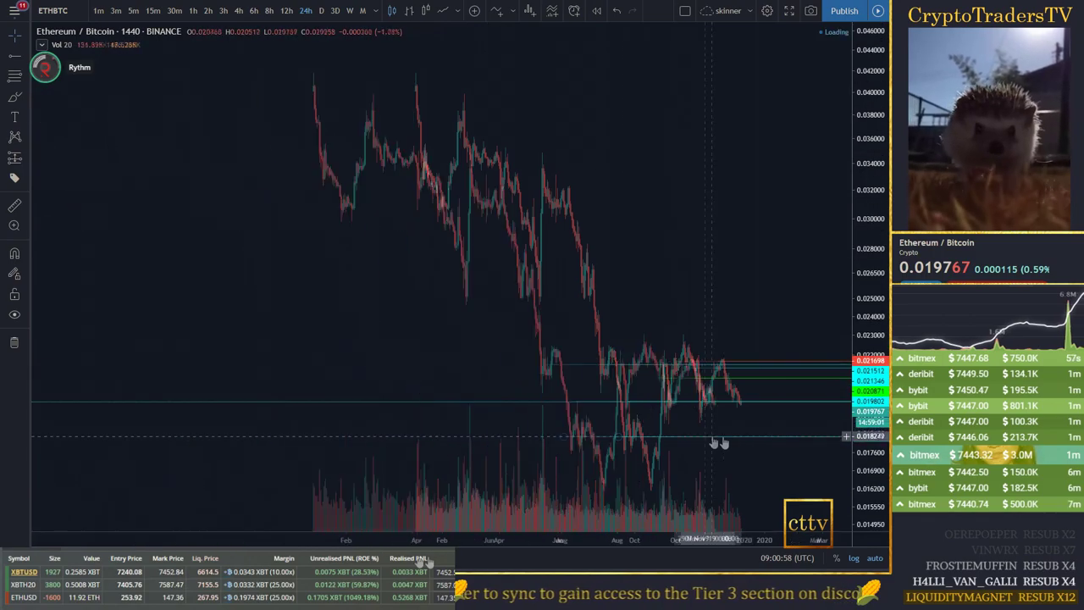
pyautogui.scroll(-3, 599, 415)
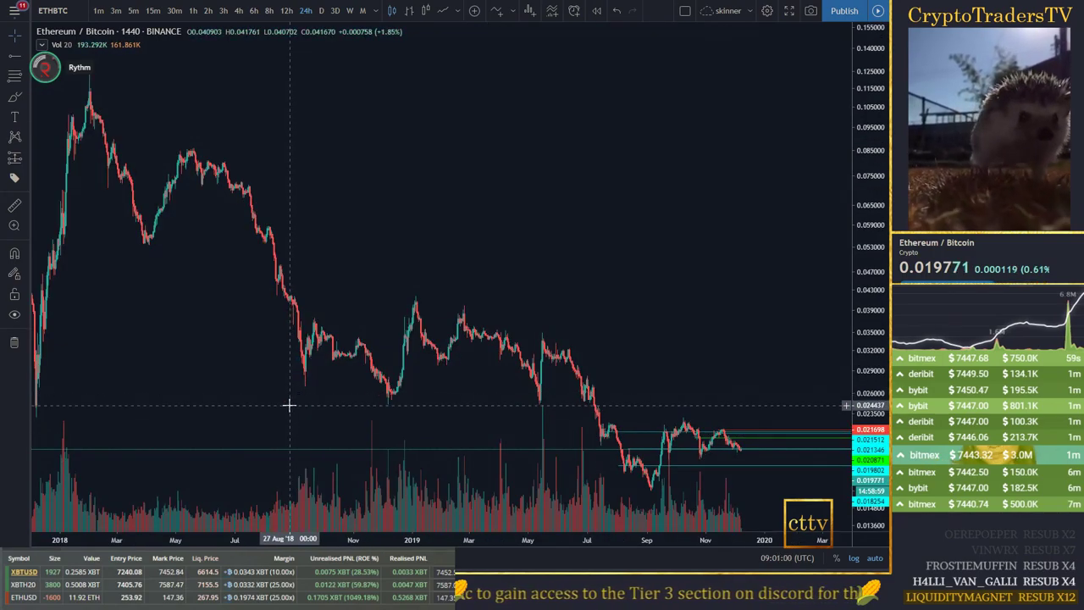
pyautogui.scroll(-2, 279, 390)
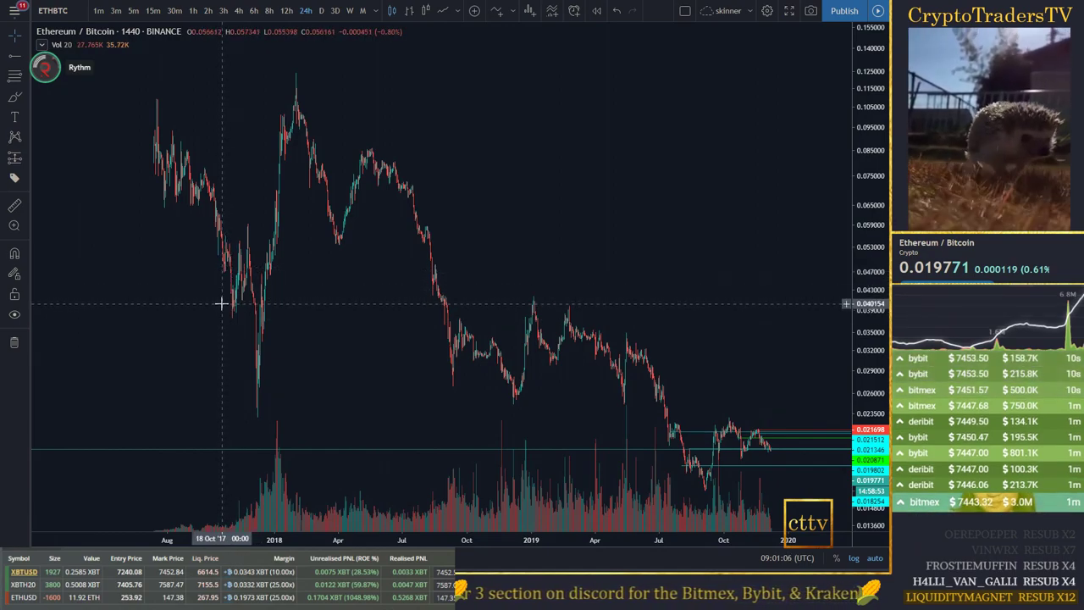
pyautogui.scroll(2, 221, 304)
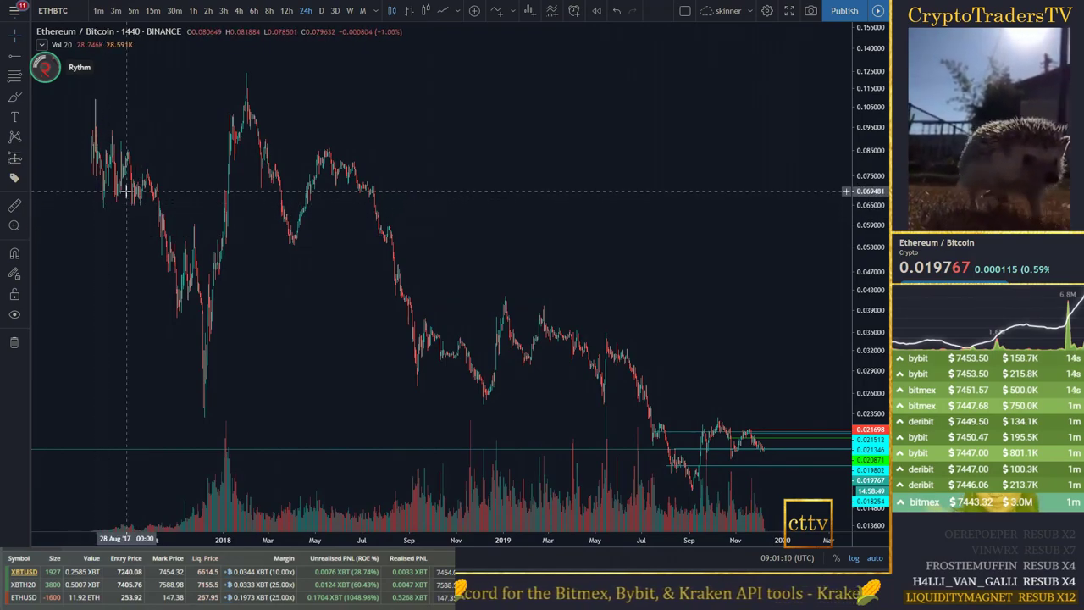
pyautogui.scroll(1, 132, 284)
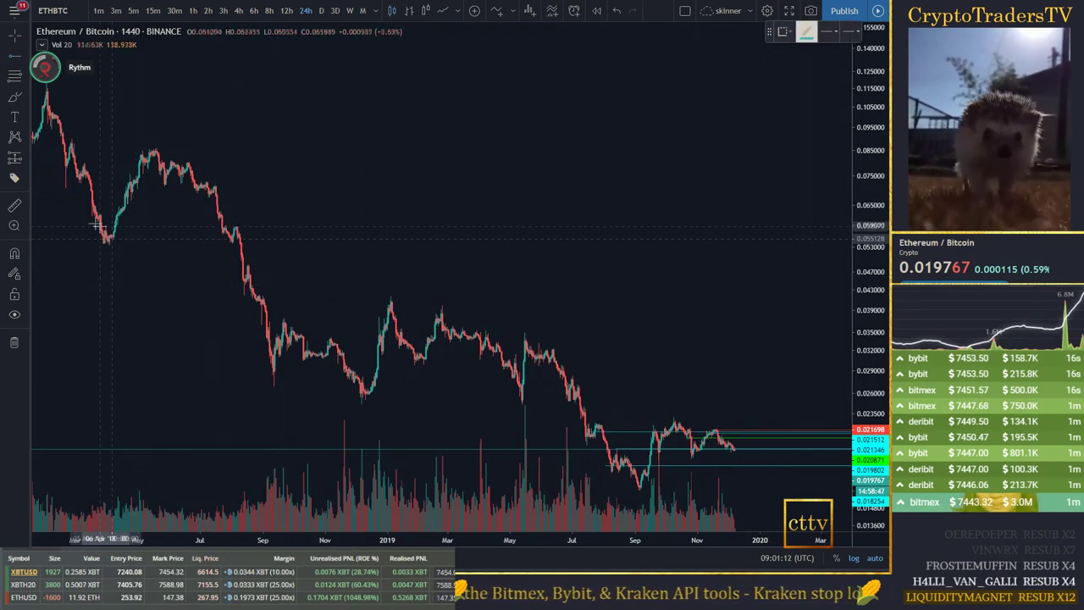
pyautogui.scroll(-3, 220, 260)
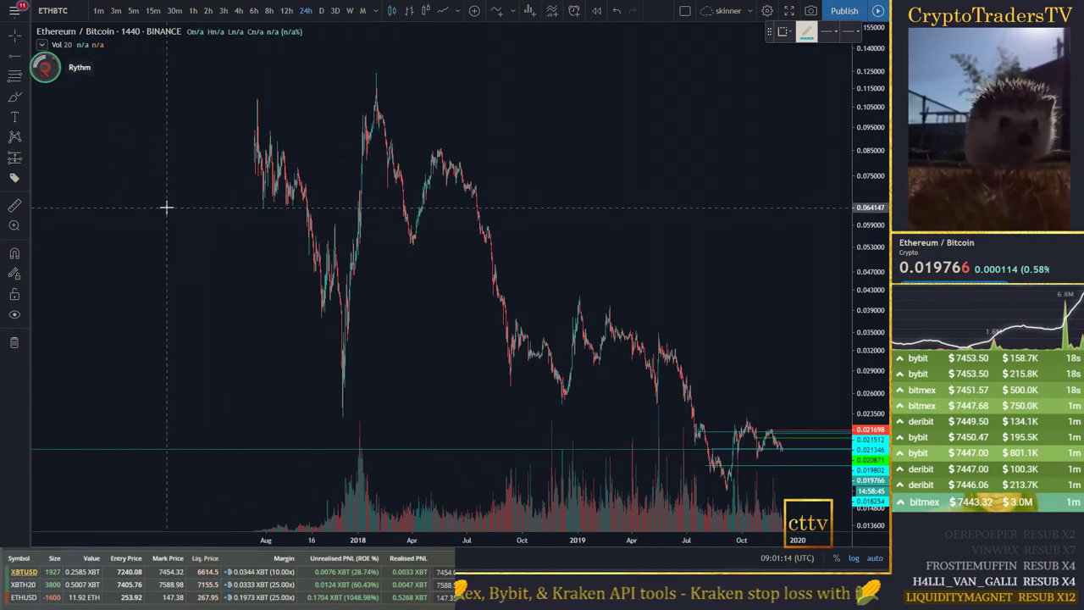
pyautogui.scroll(3, 274, 310)
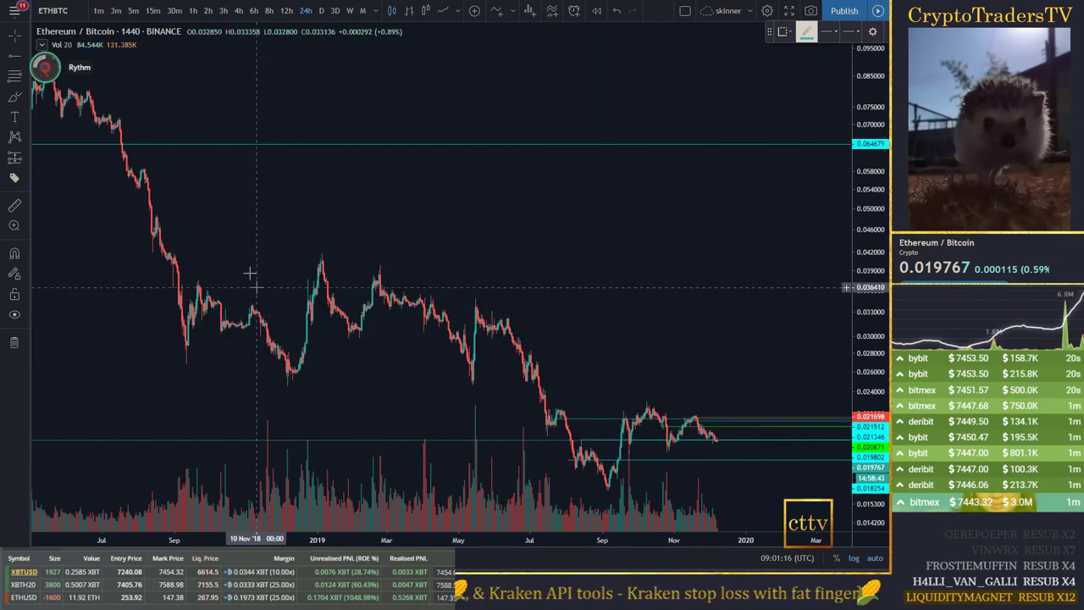
pyautogui.scroll(-3, 121, 302)
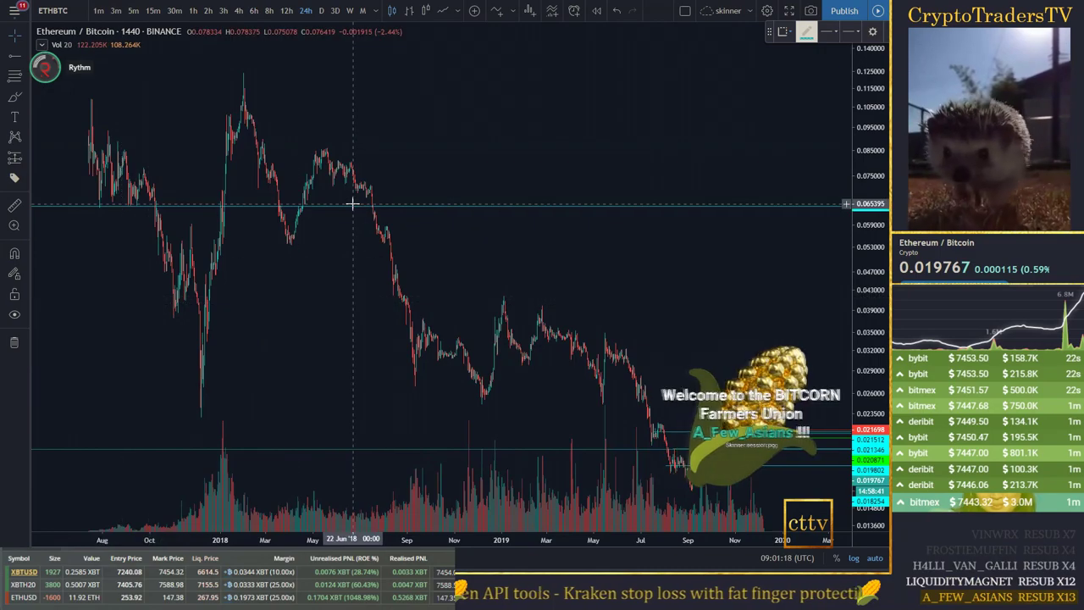
pyautogui.moveTo(350, 206); pyautogui.dragTo(497, 485)
pyautogui.scroll(-1, 496, 486)
pyautogui.scroll(4, 382, 455)
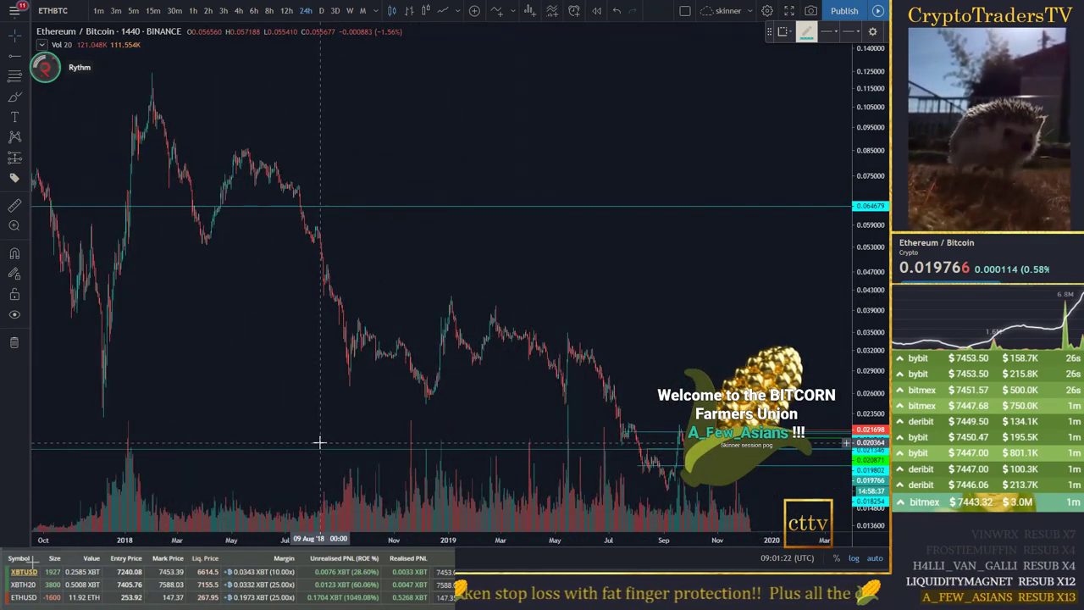
pyautogui.press('1')
pyautogui.press('w')
pyautogui.press('Return')
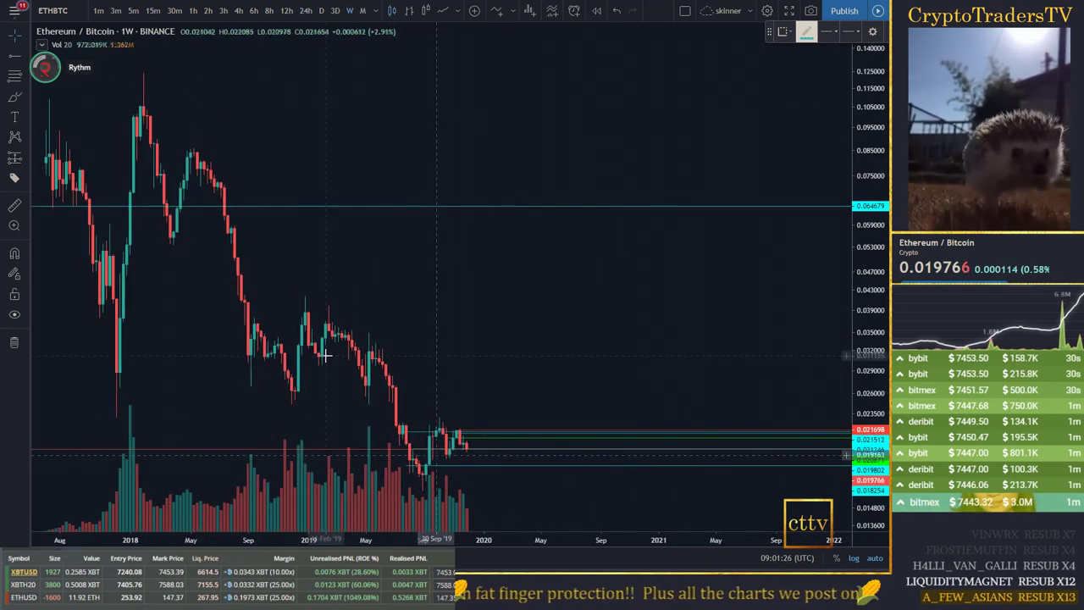
pyautogui.click(305, 10)
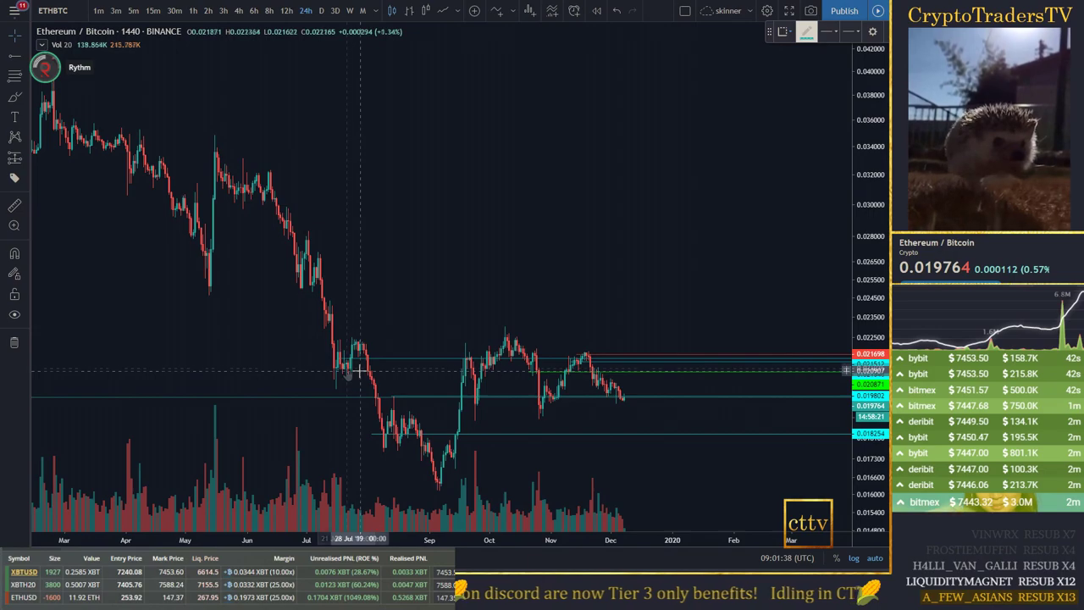
# Step: Add horizontal rays at the July levels, including the 0.022362 high and just below it
pyautogui.click(297, 373)
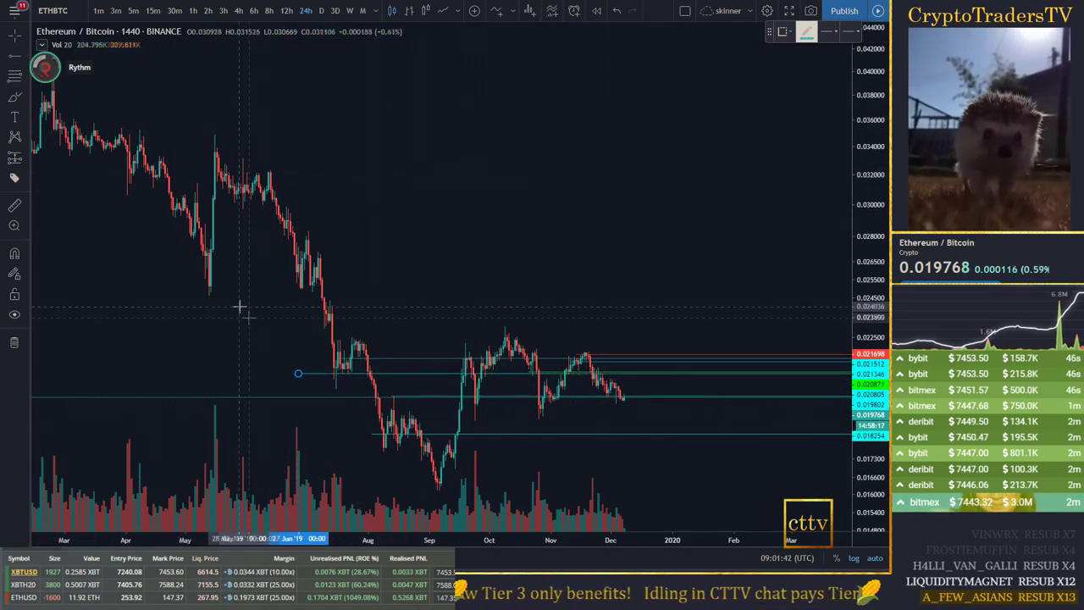
pyautogui.click(261, 340)
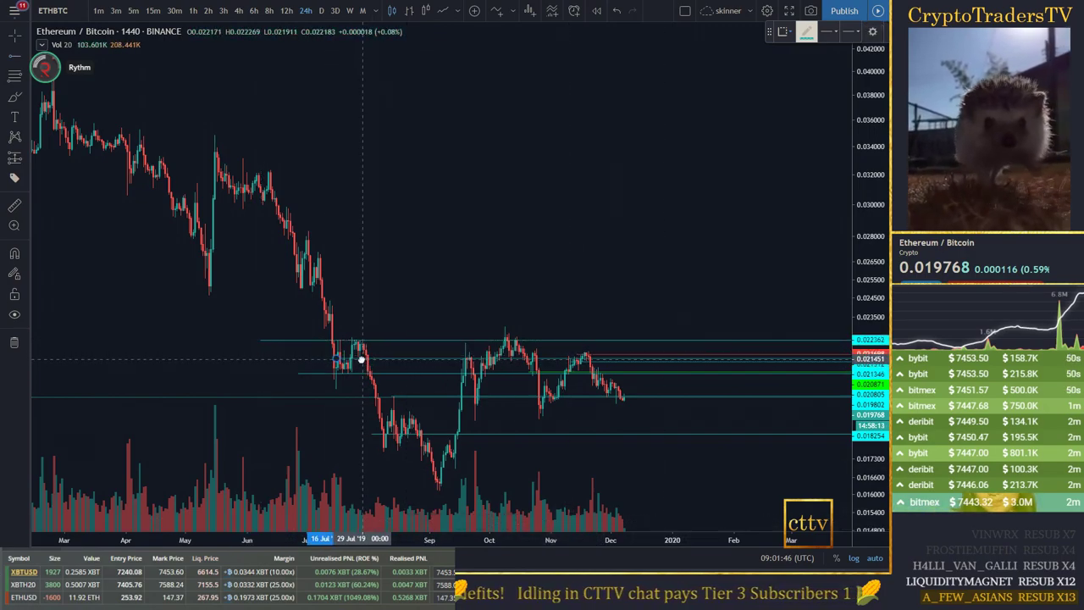
pyautogui.click(332, 356)
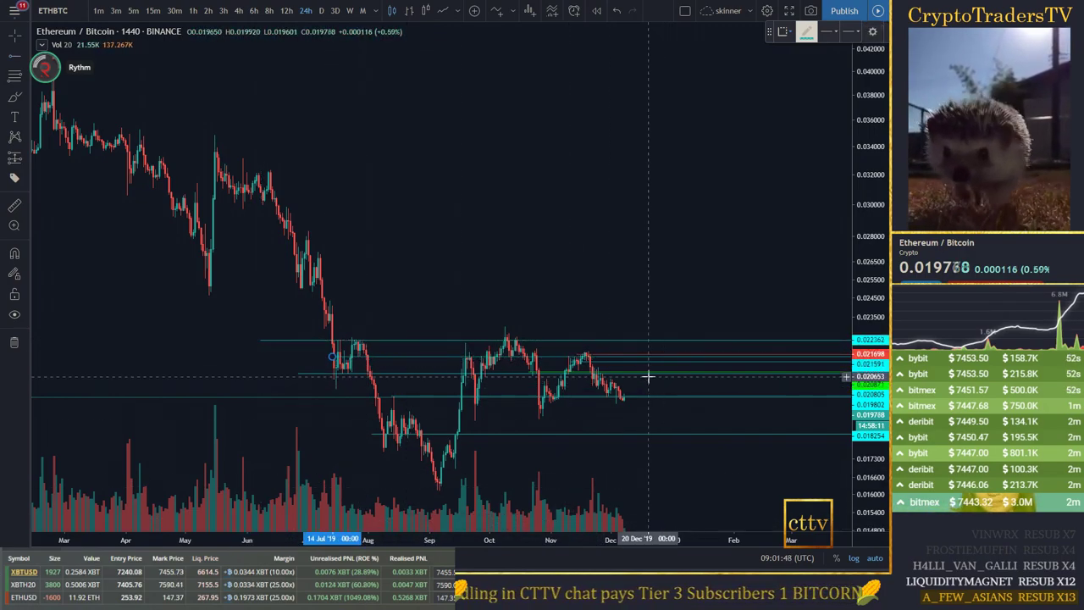
# Step: Box the July consolidation zone with a rectangle, then view 4-hour candles
pyautogui.click(14, 96)
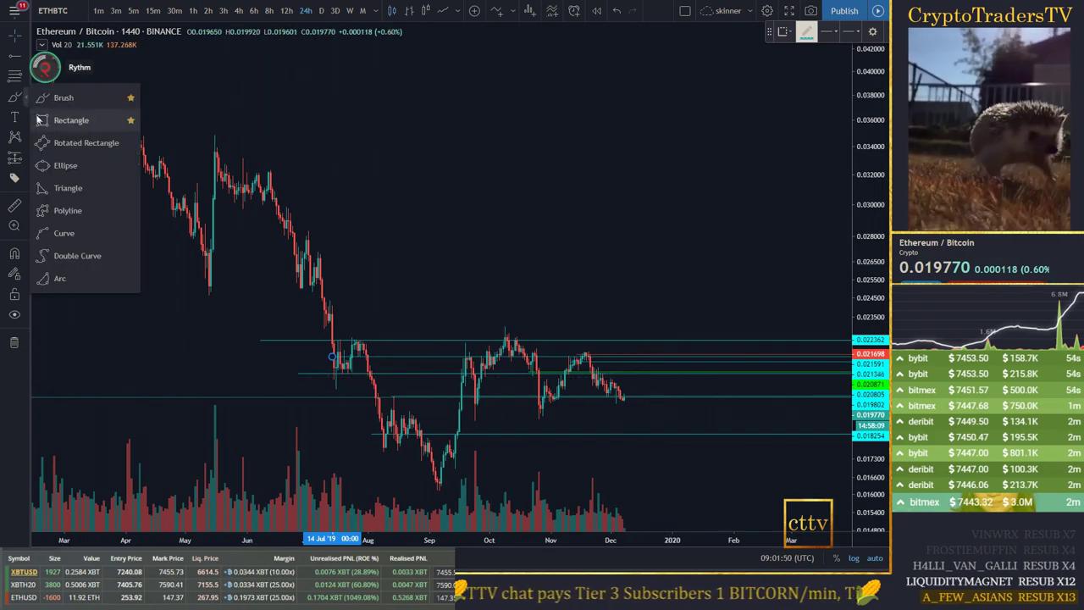
pyautogui.click(67, 116)
pyautogui.click(329, 341)
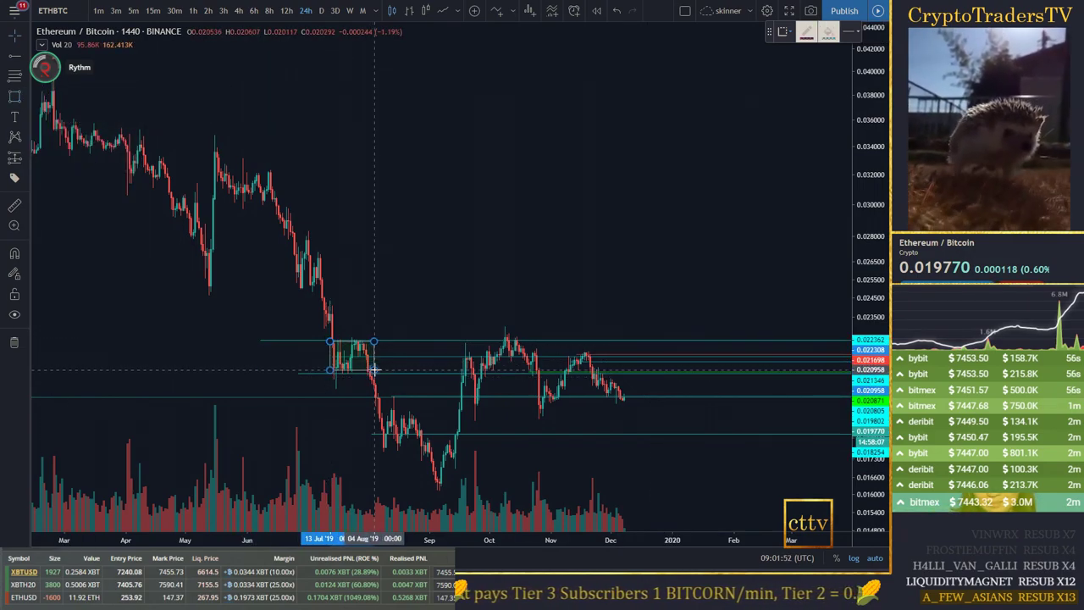
pyautogui.click(374, 372)
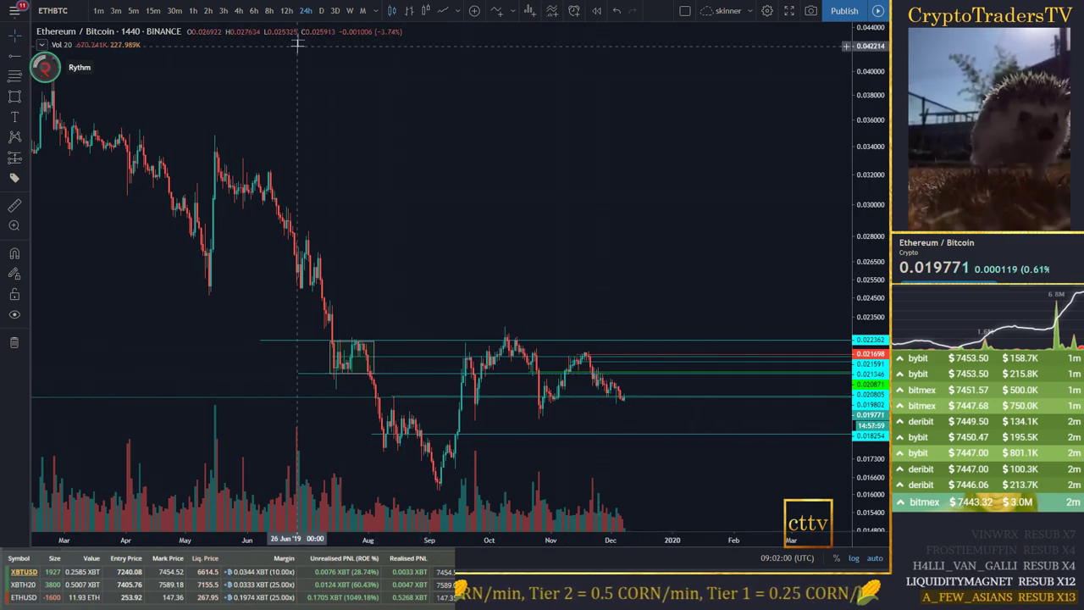
pyautogui.click(239, 10)
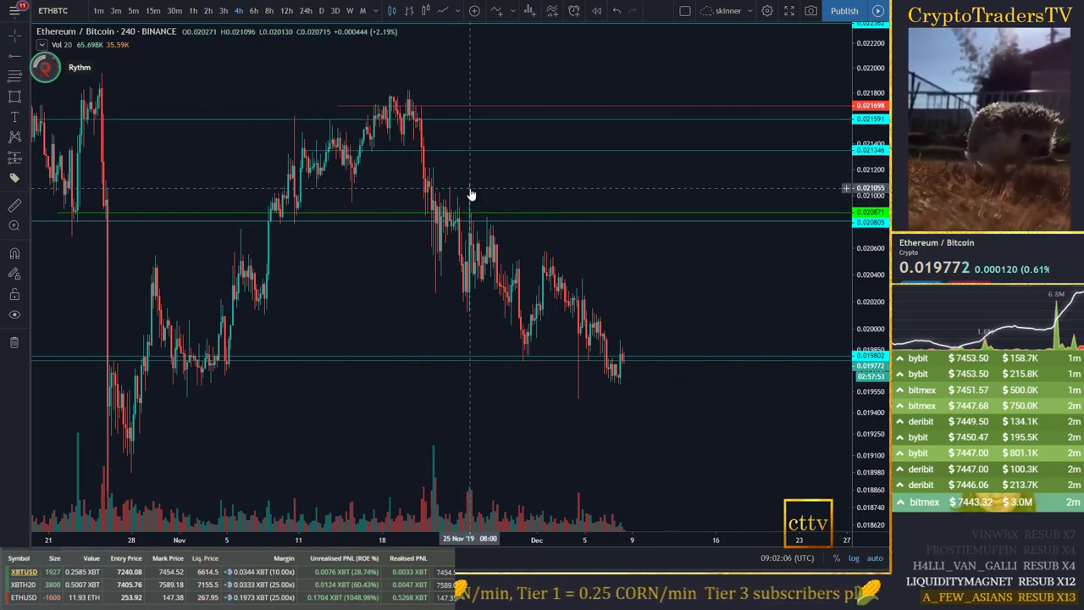
# Step: Go back to daily candles and delete the July consolidation rectangle
pyautogui.scroll(-3, 669, 449)
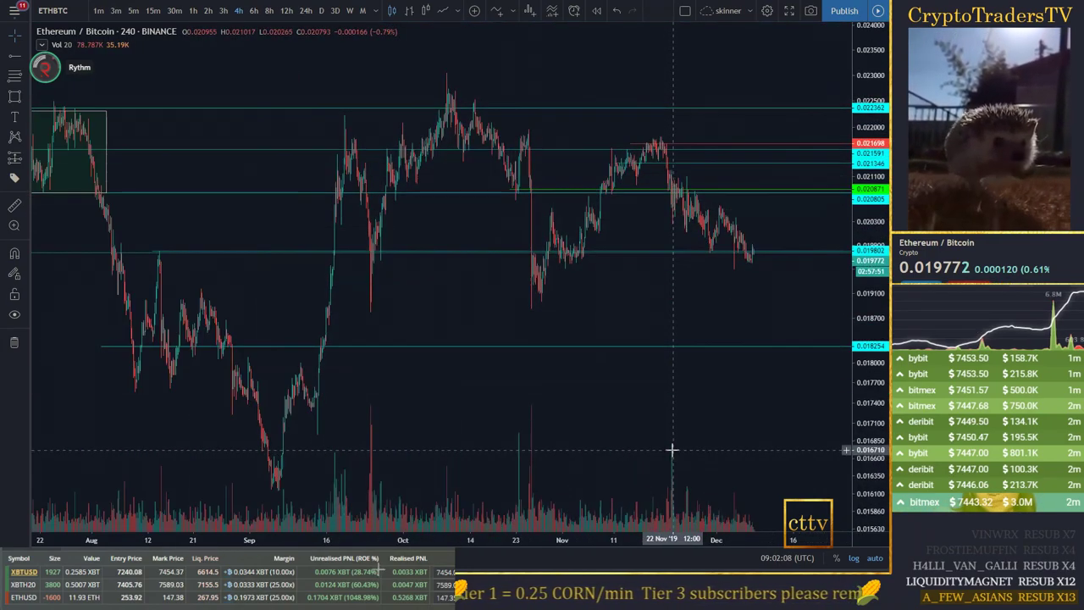
pyautogui.click(306, 10)
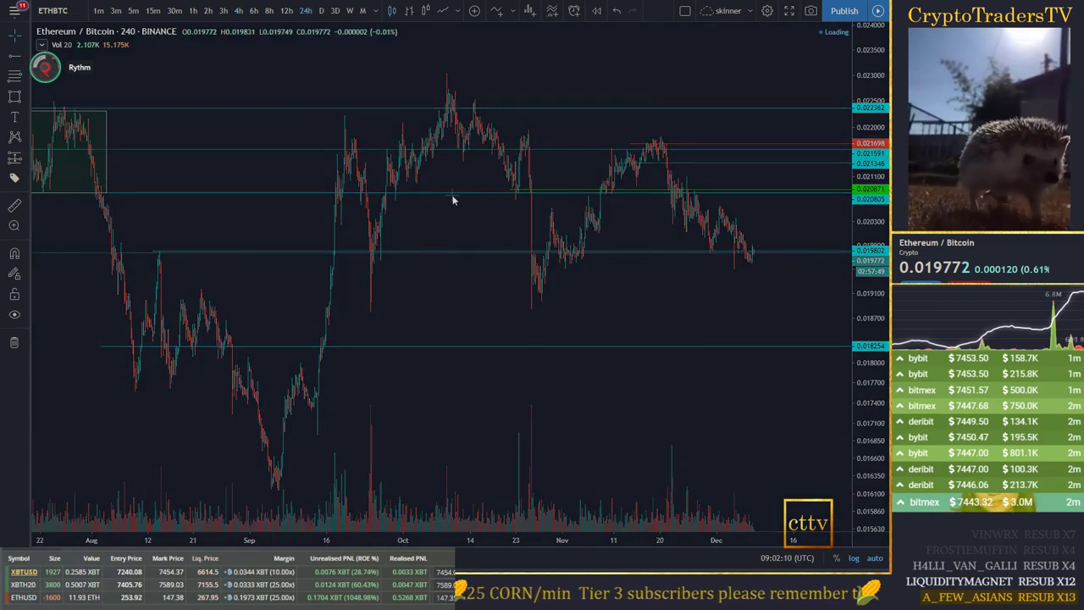
pyautogui.scroll(5, 631, 468)
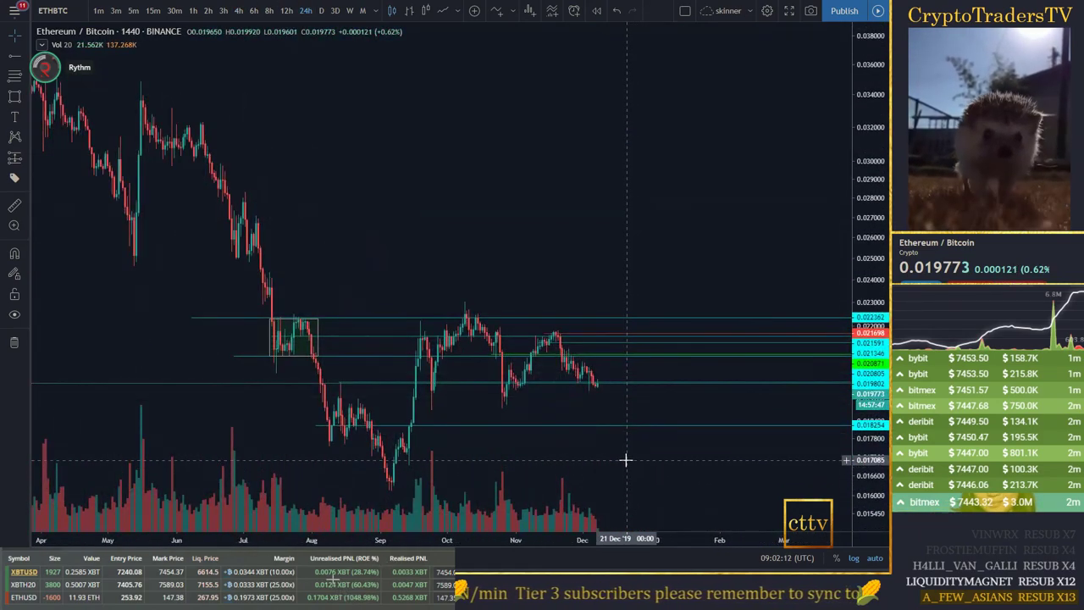
pyautogui.click(317, 332)
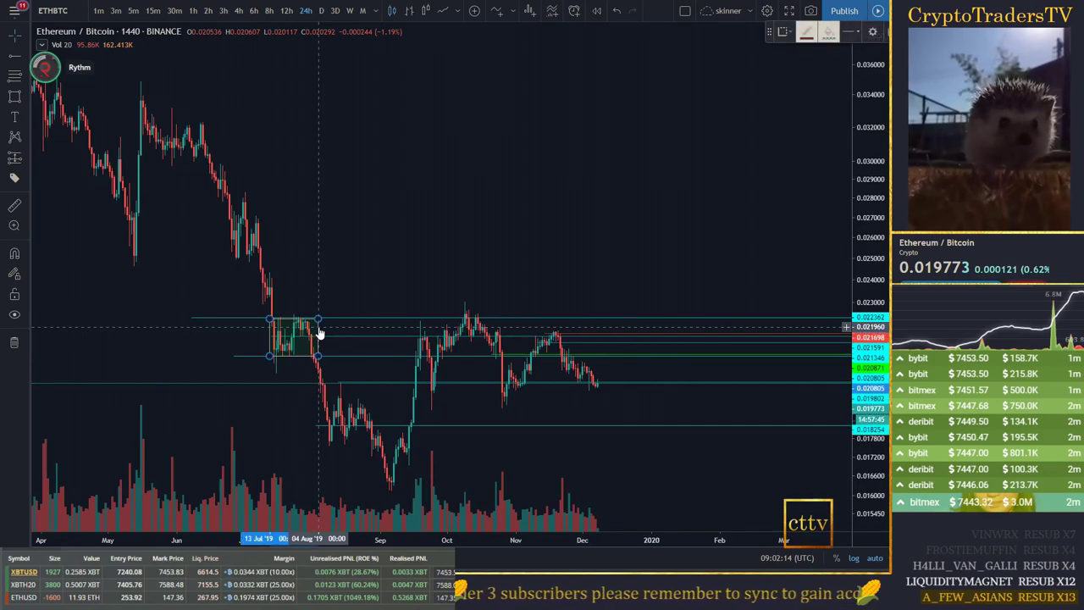
pyautogui.press('Delete')
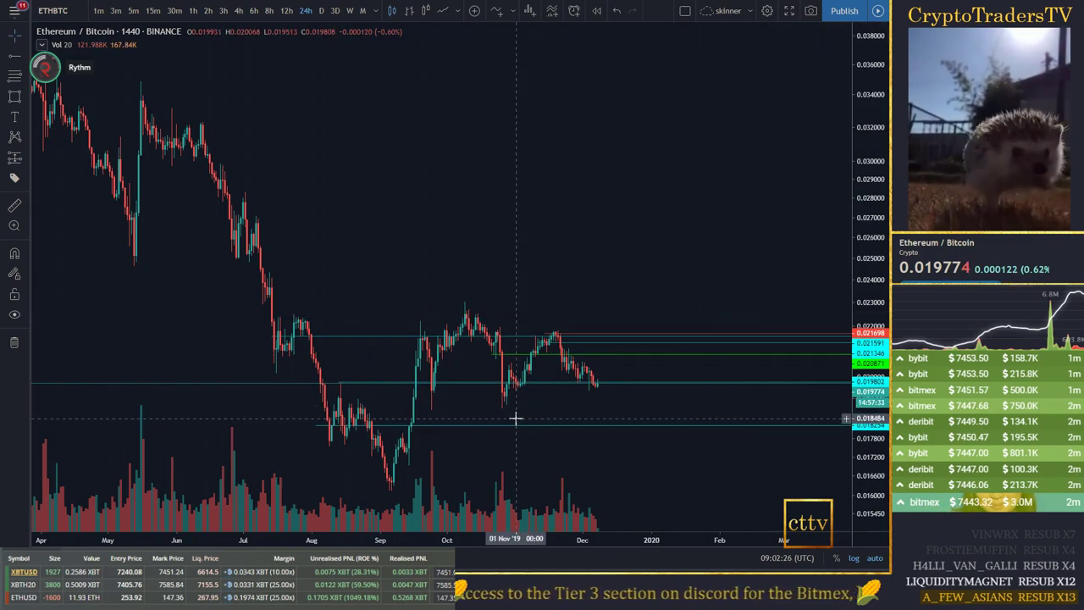
# Step: Show weekly candles spanning 2017–2019 with the levels from 0.018254 to 0.064679 visible
pyautogui.scroll(-5, 516, 415)
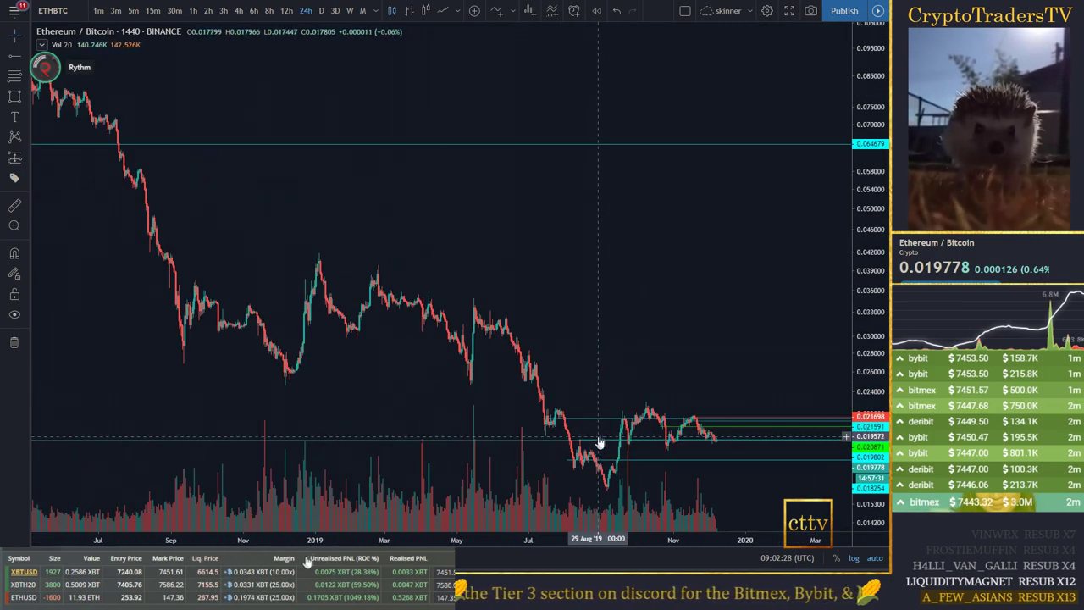
pyautogui.click(350, 11)
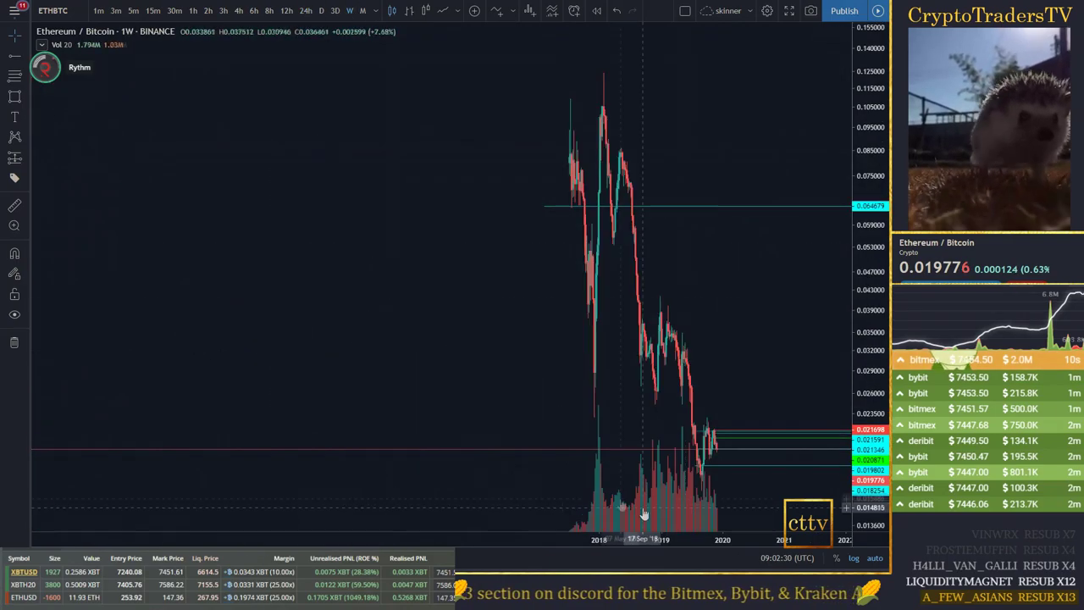
pyautogui.scroll(3, 627, 513)
pyautogui.moveTo(617, 511); pyautogui.dragTo(450, 427)
pyautogui.moveTo(588, 212)
pyautogui.mouseDown()
pyautogui.moveTo(587, 305)
pyautogui.moveTo(601, 161)
pyautogui.mouseUp()
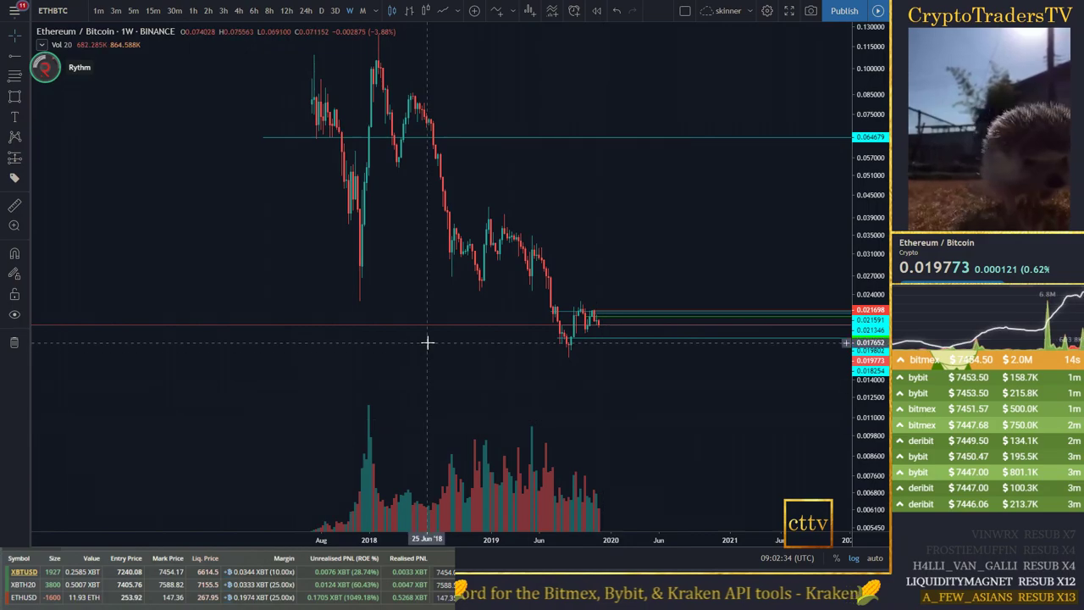
pyautogui.moveTo(286, 230); pyautogui.dragTo(281, 253)
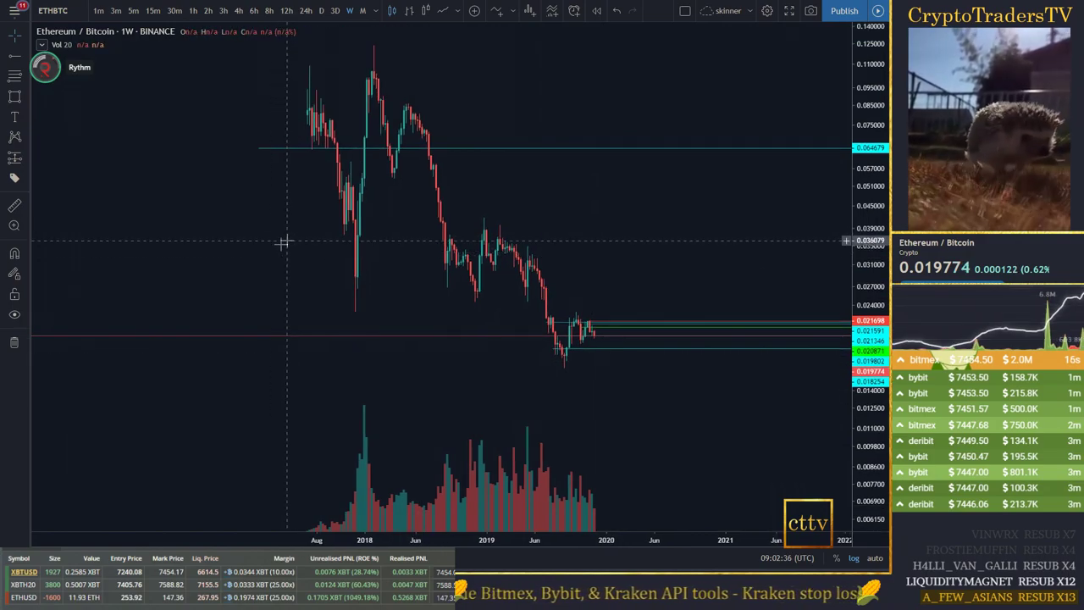